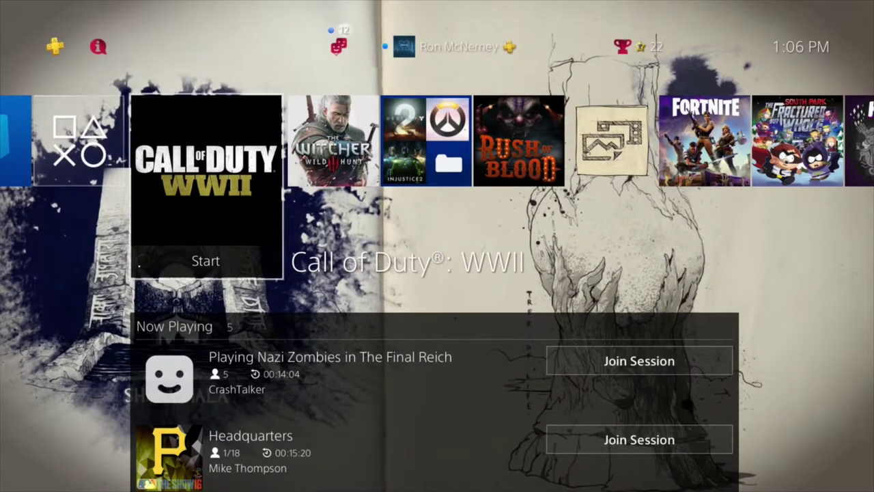
Go to the PS4 Settings > System page to confirm Enable HDCP is unchecked.
key("Up")
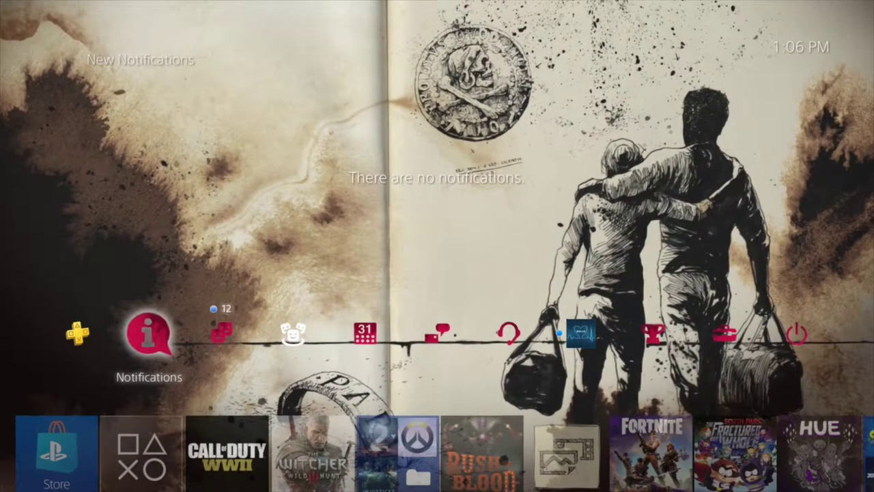
key("Right")
key("Right")
key("Right")
key("Right")
key("Right")
key("Right")
key("Right")
key("Right")
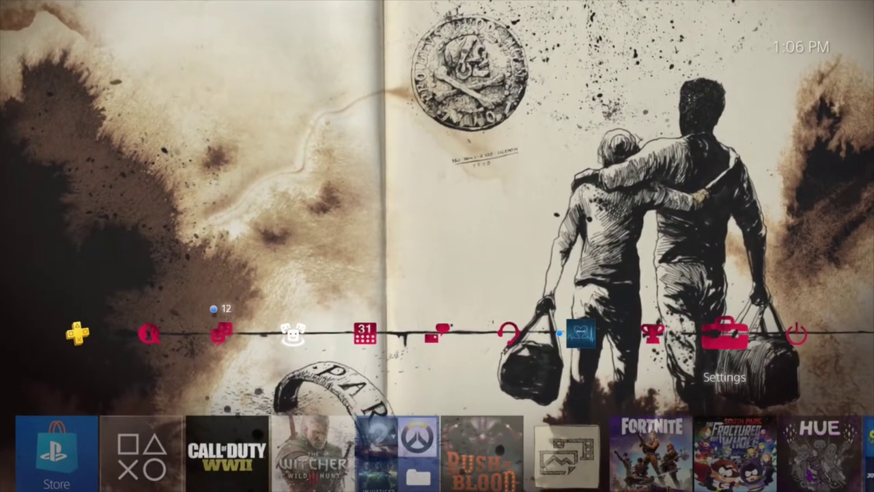
key("Return")
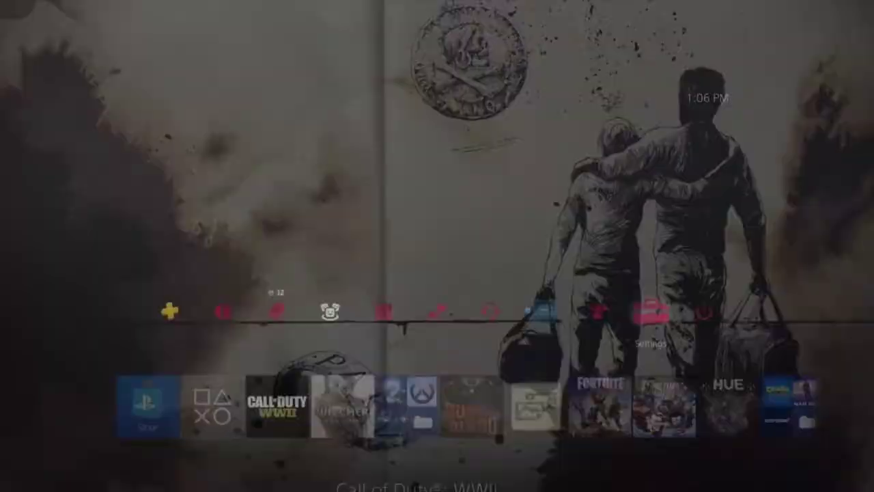
key("Down")
key("Down")
key("Down")
key("Down")
key("Down")
key("Down")
key("Down")
key("Down")
key("Down")
key("Down")
key("Down")
key("Down")
key("Down")
key("Down")
key("Down")
key("Down")
key("Down")
key("Down")
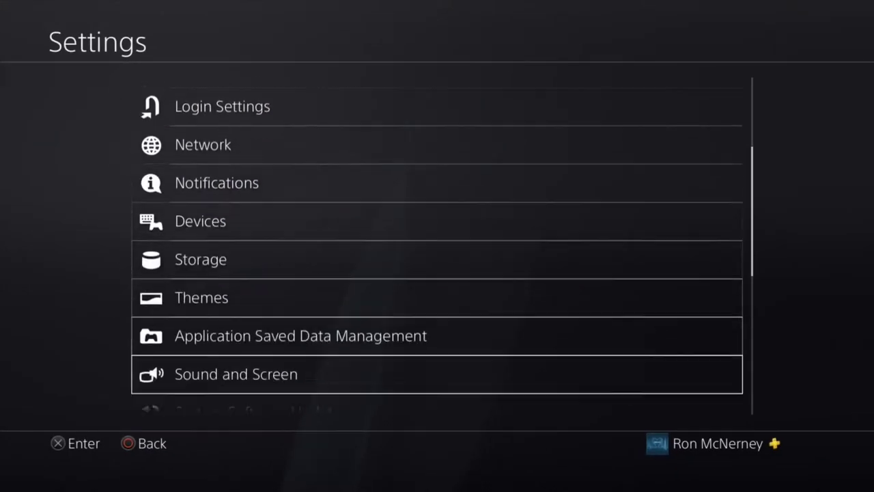
key("Up")
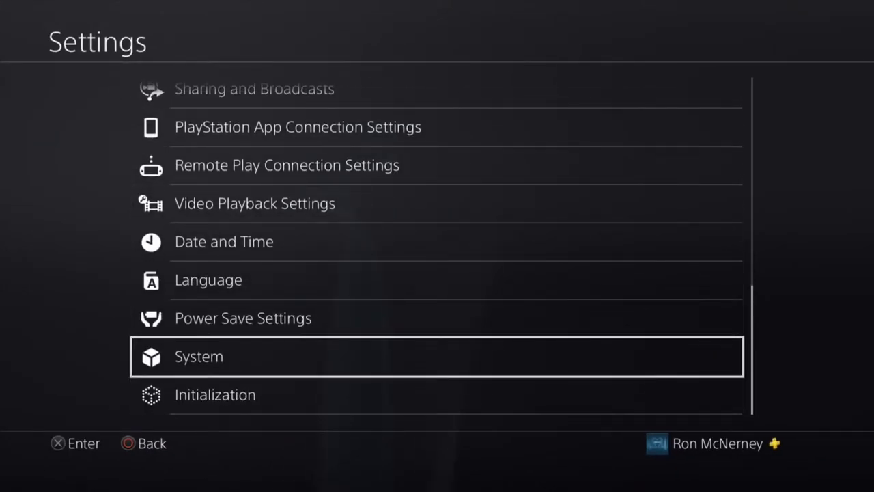
key("Return")
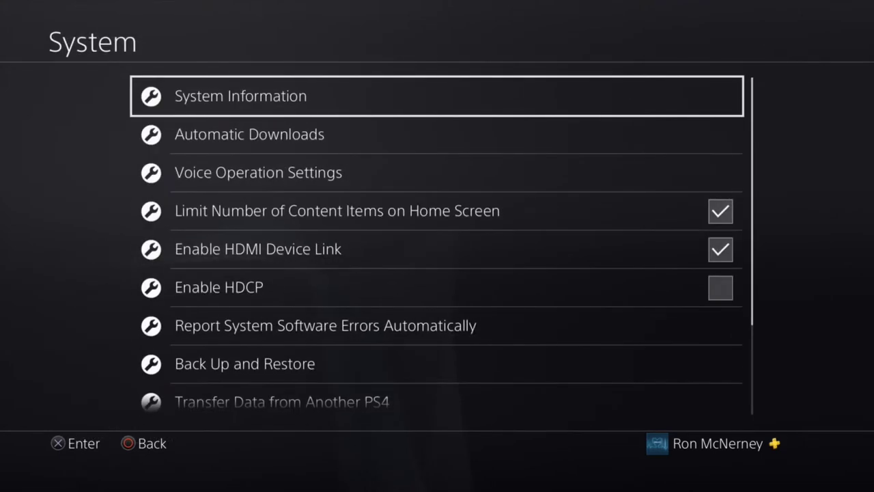
key("Down")
key("Down")
key("Down")
key("Down")
key("Down")
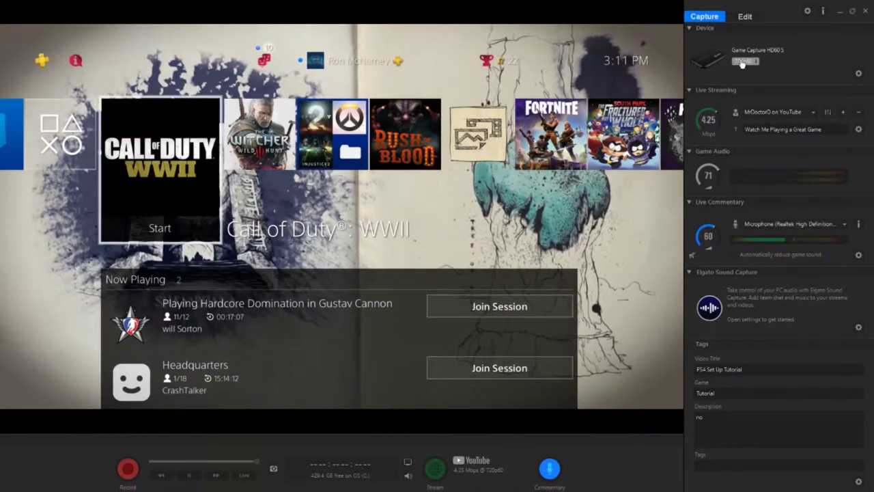
Keep PlayStation 4 input, HDMI Audio and Expanded color range, and select the HD 1080 profile.
left_click(859, 74)
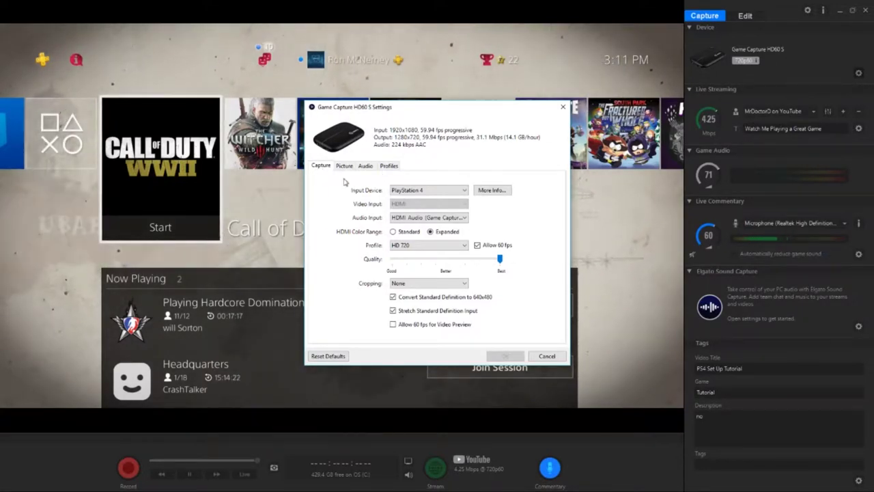
left_click(431, 194)
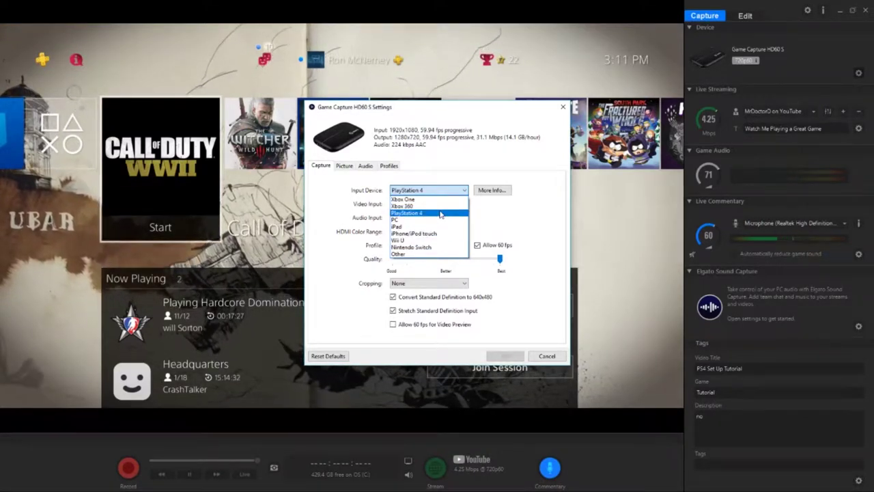
left_click(440, 214)
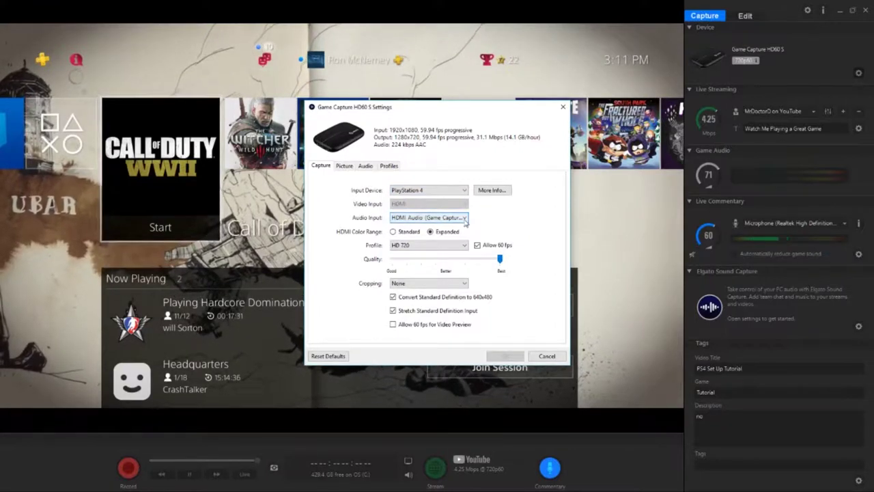
left_click(424, 218)
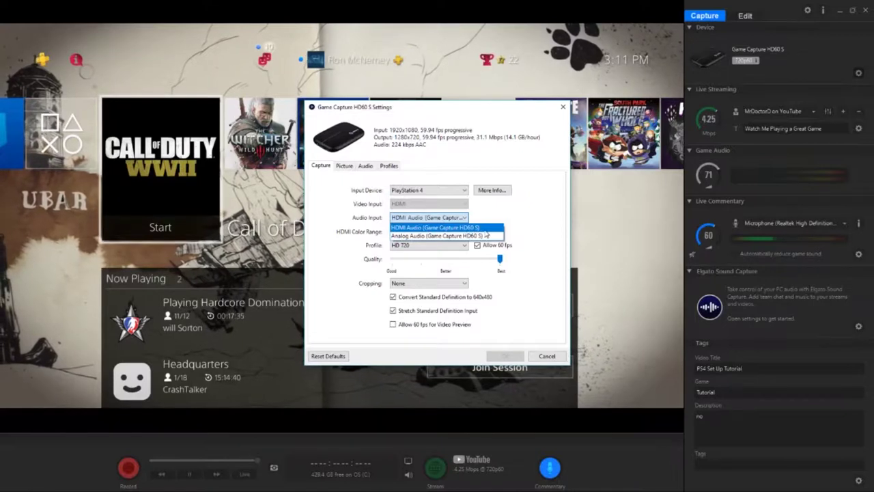
left_click(485, 229)
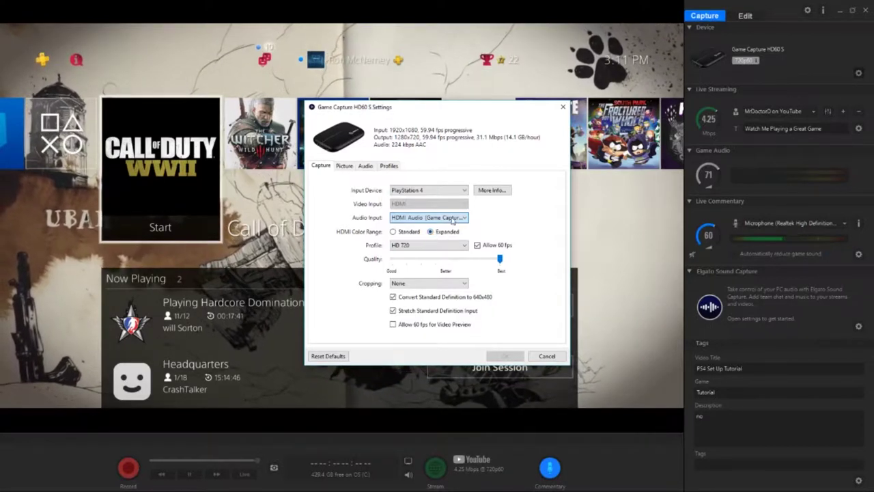
left_click(433, 234)
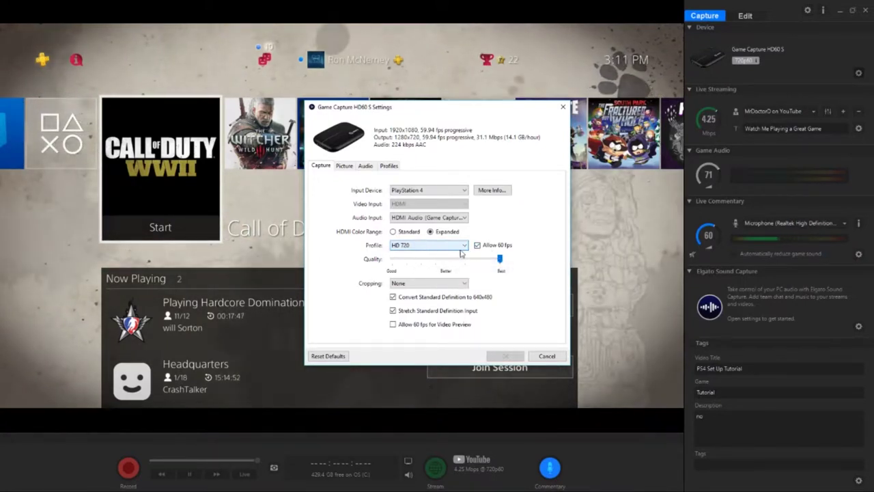
left_click(462, 247)
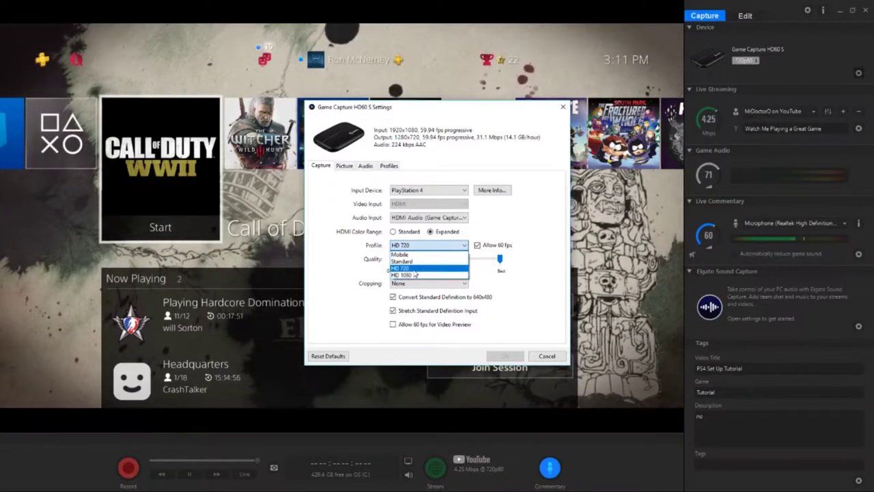
left_click(412, 274)
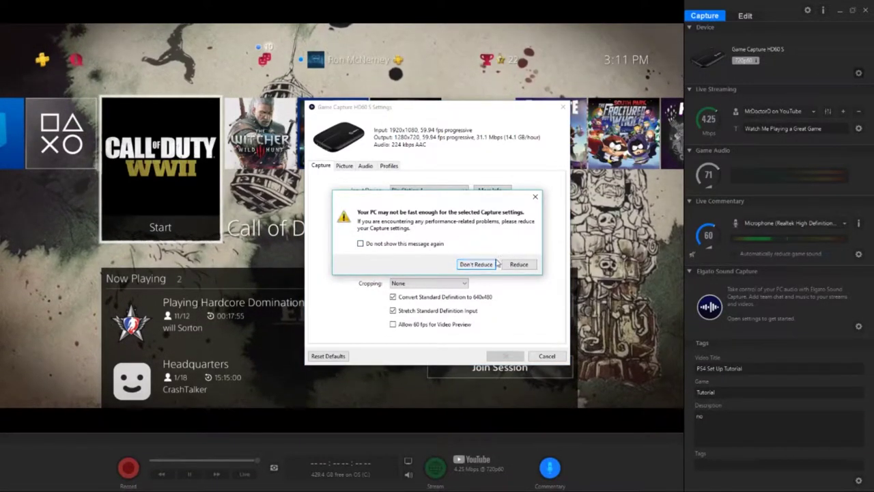
Dismiss the performance warning to stay on HD 720, and reposition the settings window.
left_click(537, 198)
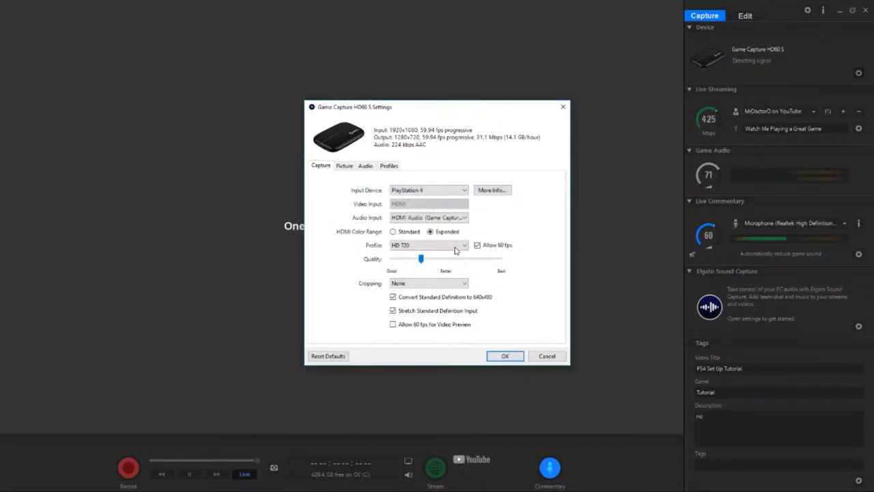
left_click_drag(420, 112, 611, 82)
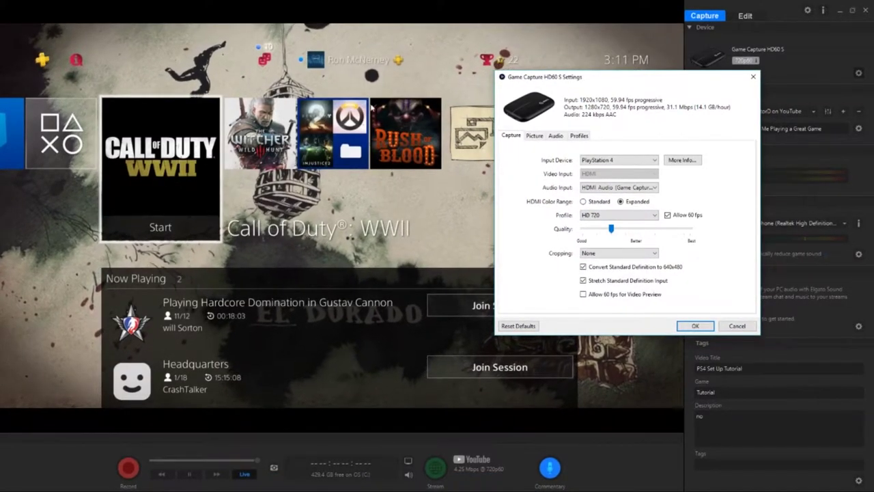
left_click_drag(546, 76, 402, 96)
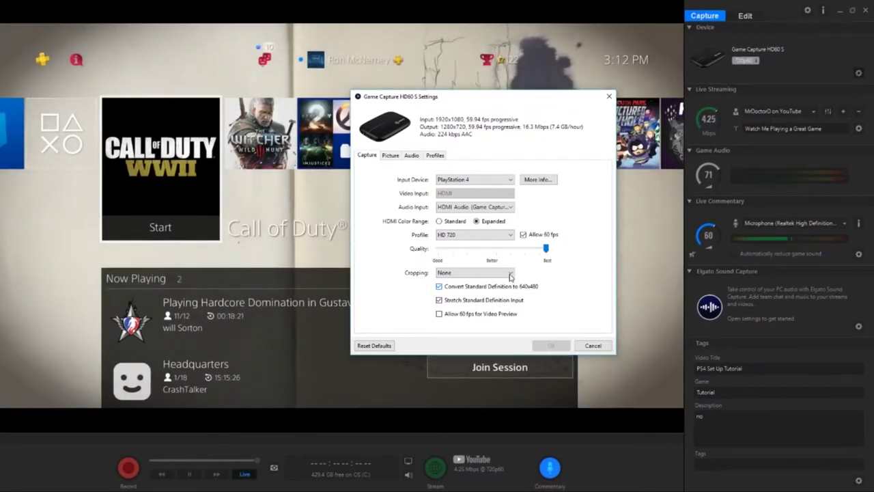
left_click(509, 273)
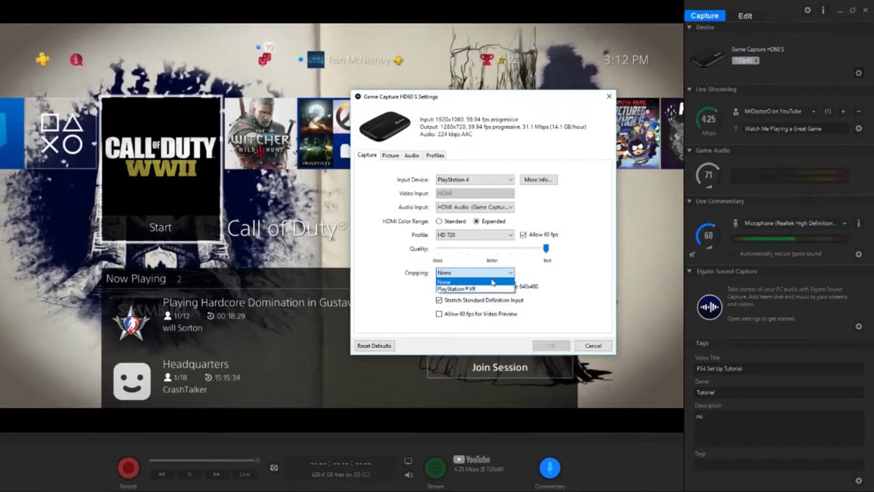
Leave the Cropping option at None rather than PlayStation VR.
left_click(481, 281)
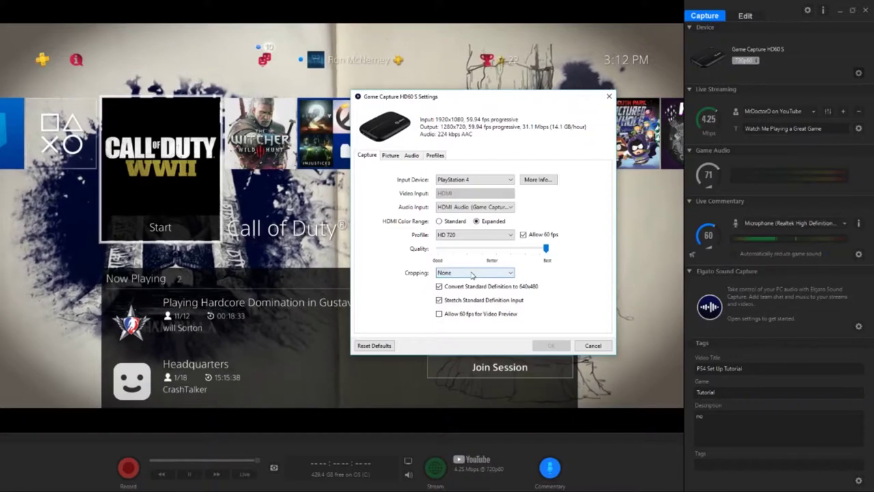
left_click(471, 273)
left_click(470, 282)
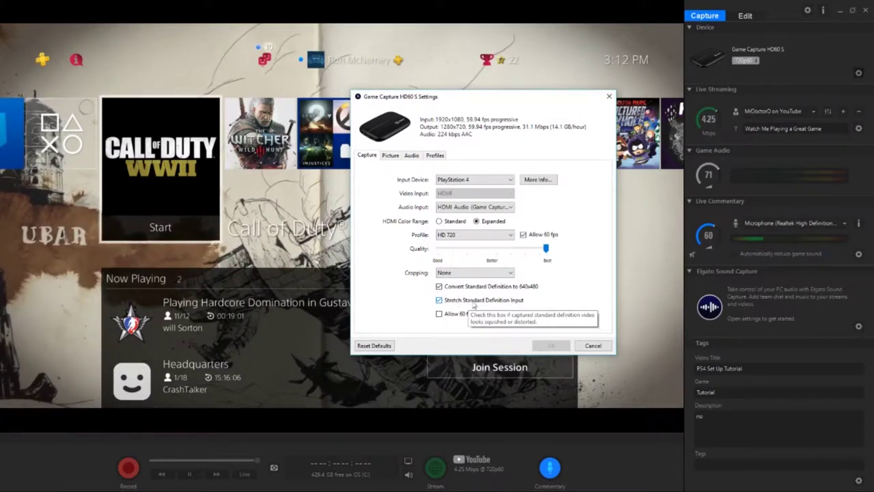
Review the Picture, Audio, Profiles and Capture tabs, then close settings and minimize the window.
left_click(391, 156)
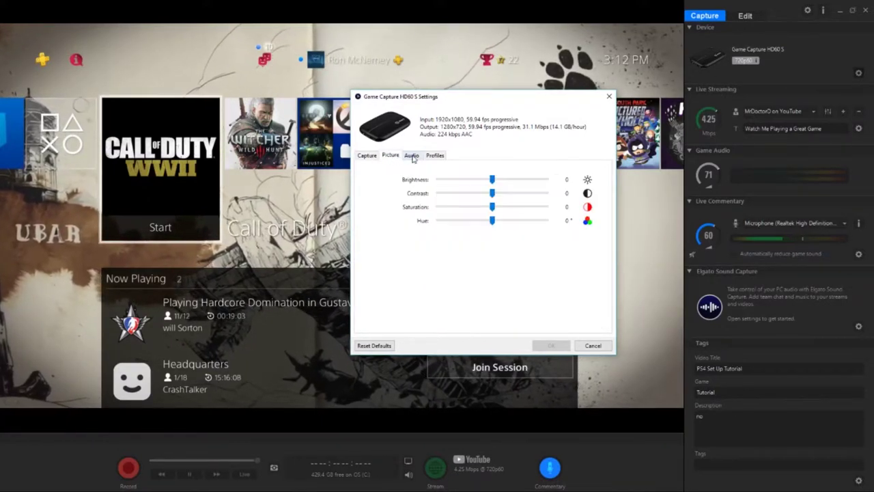
left_click(412, 155)
left_click(435, 155)
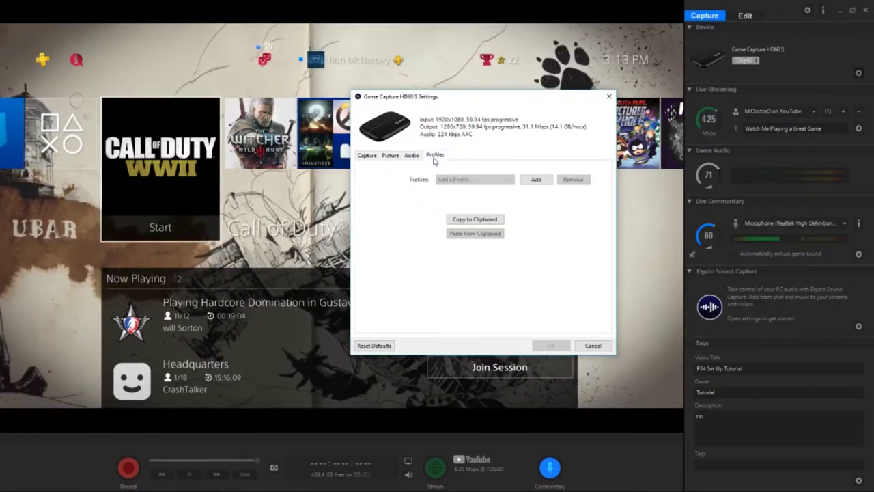
left_click(390, 156)
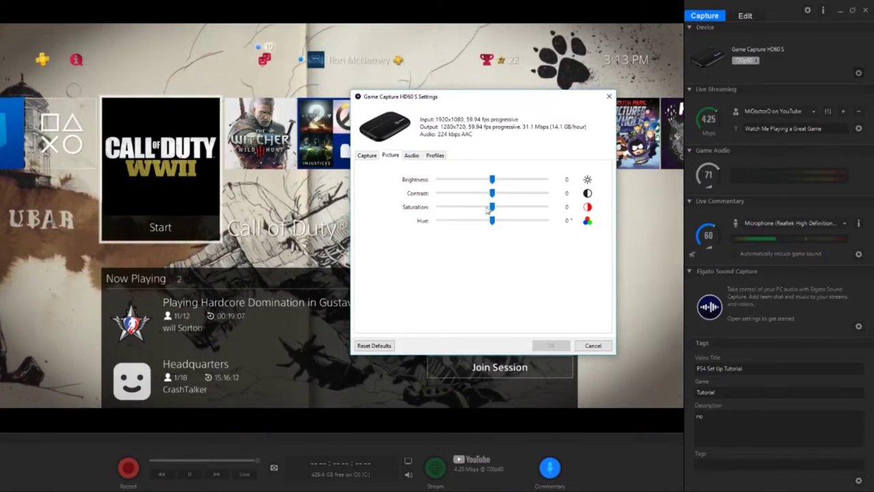
left_click(411, 156)
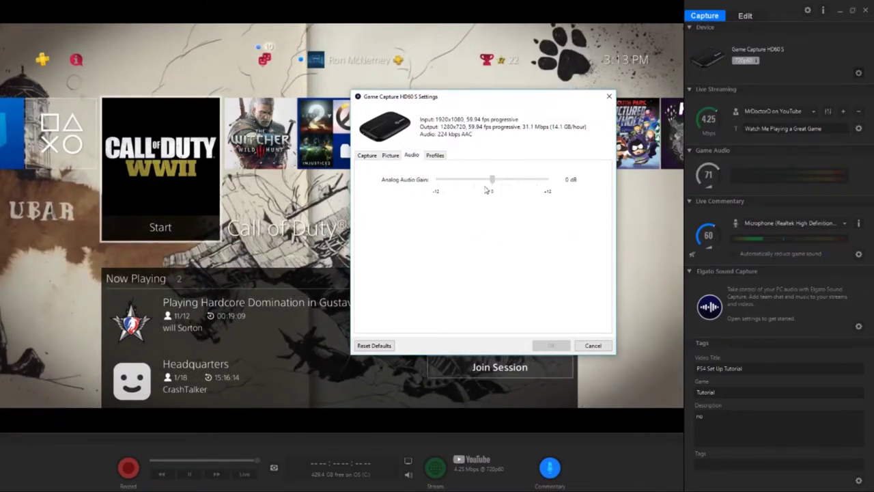
left_click(435, 156)
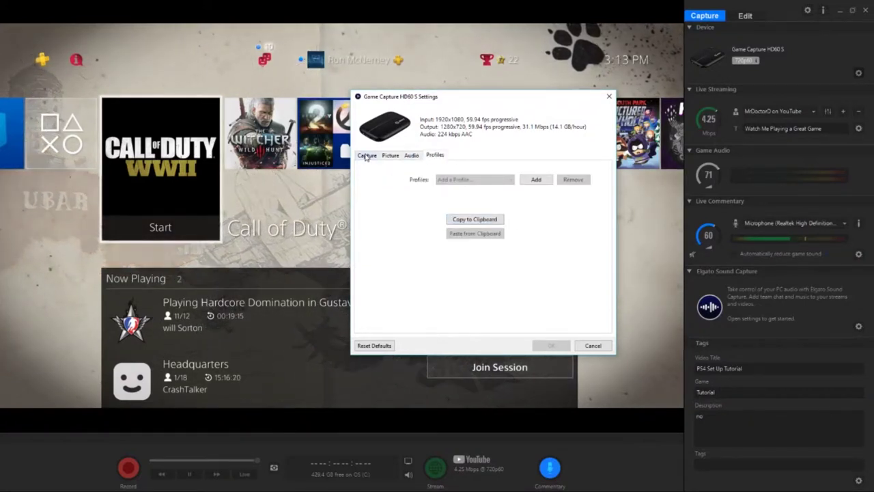
left_click(367, 156)
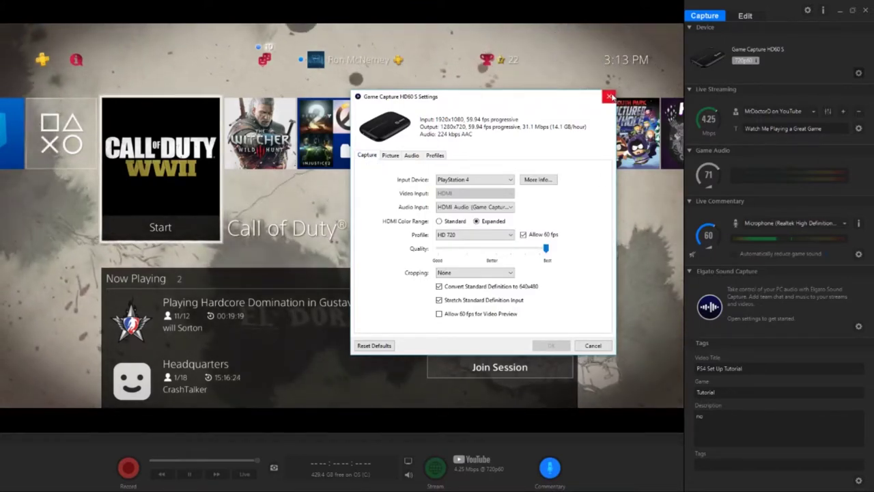
left_click(610, 97)
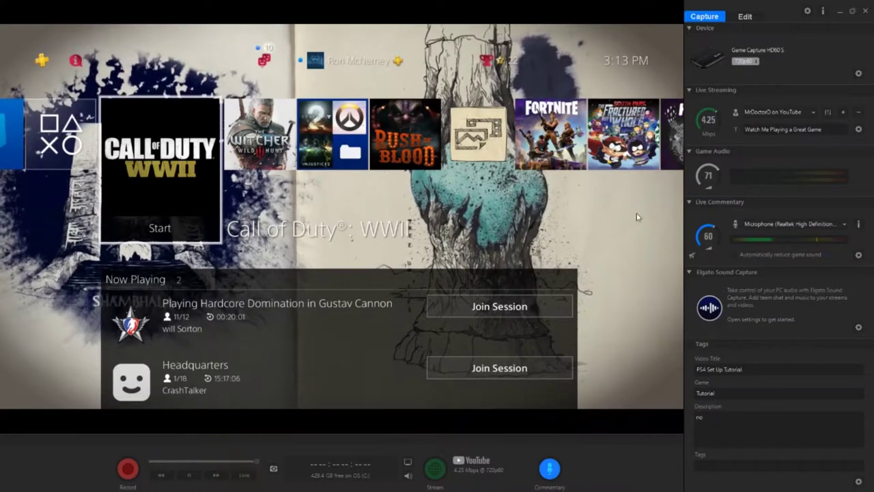
left_click(839, 12)
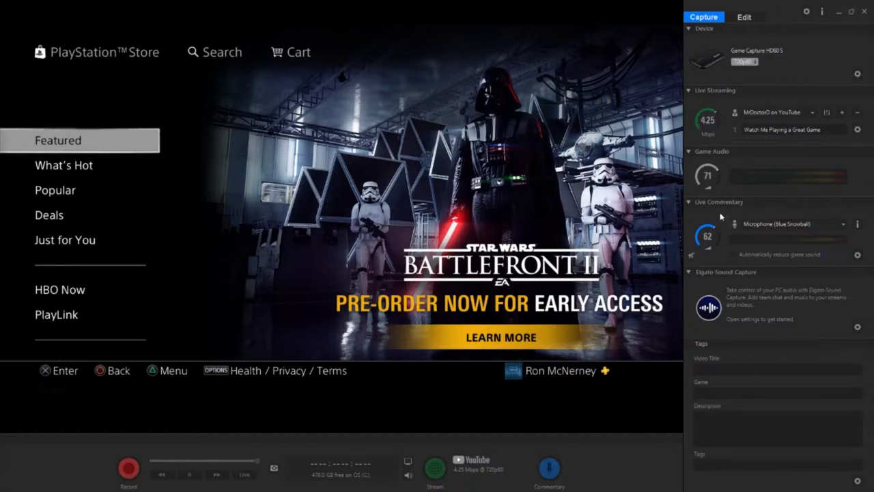
left_click(824, 225)
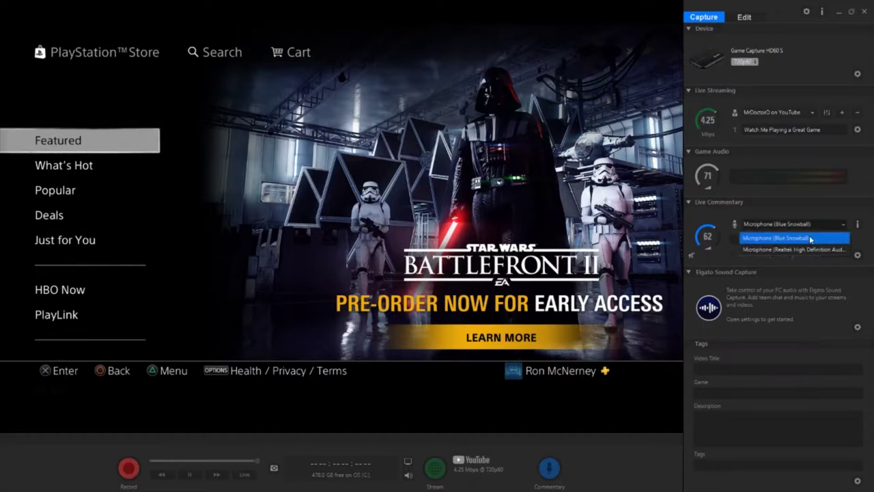
left_click(809, 238)
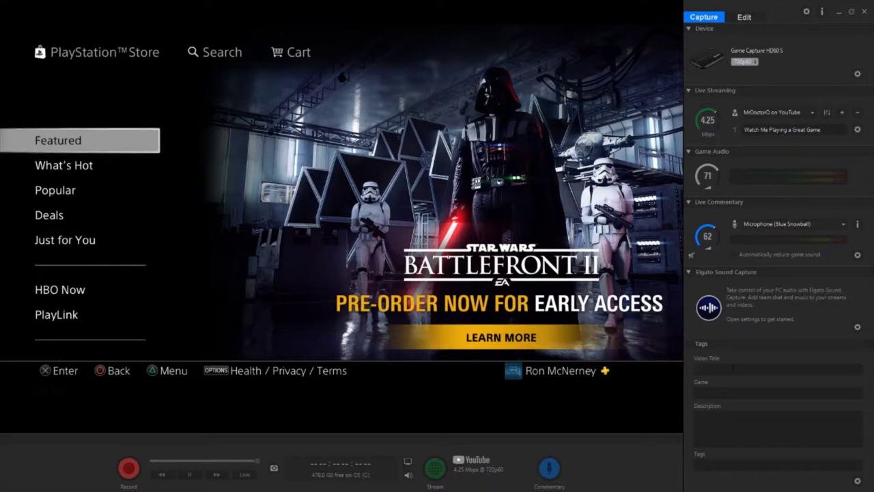
left_click(732, 368)
type("PS Store")
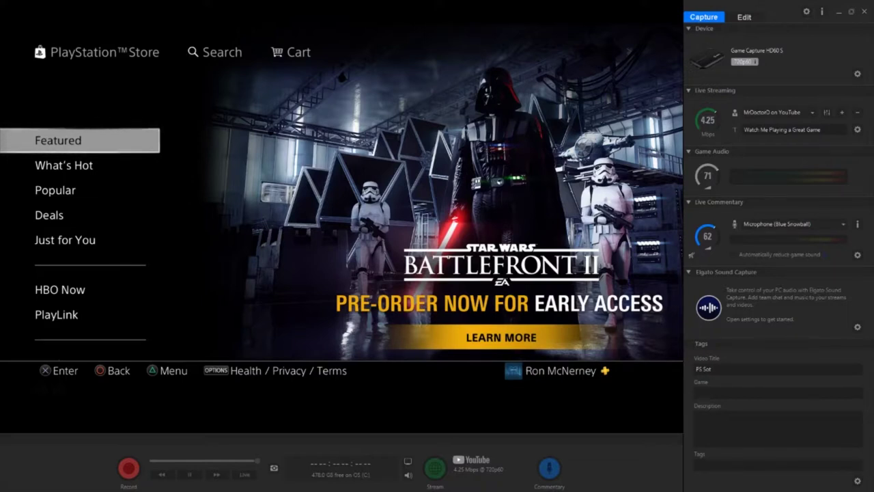
Enter game 'Playstation', add the tag 'tutorial ps store', and switch on commentary capture.
left_click(750, 394)
type("Playste")
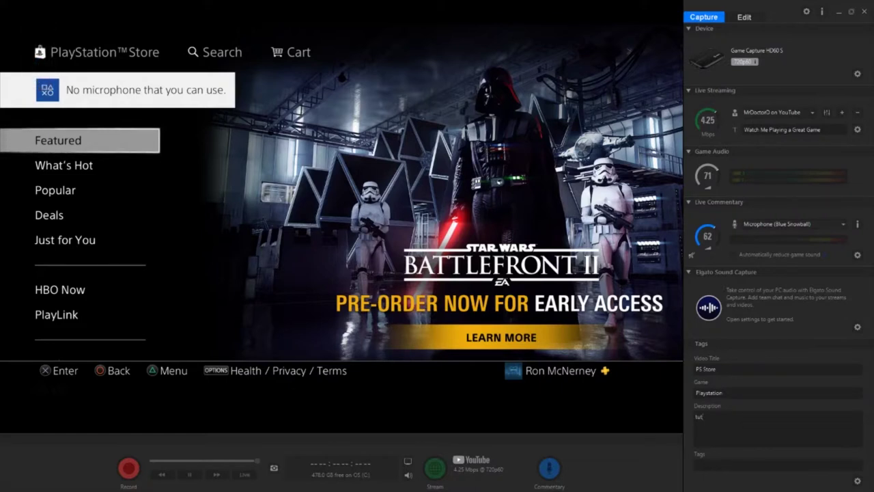
left_click(694, 463)
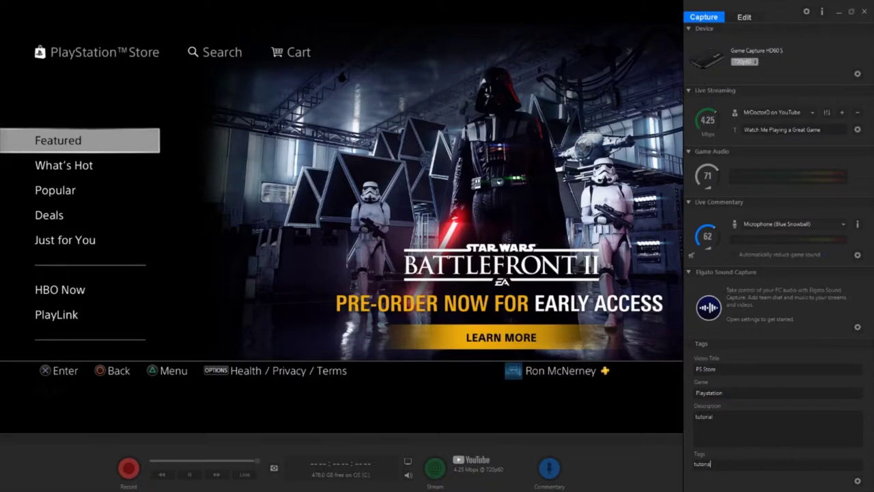
type("tutorial ps st")
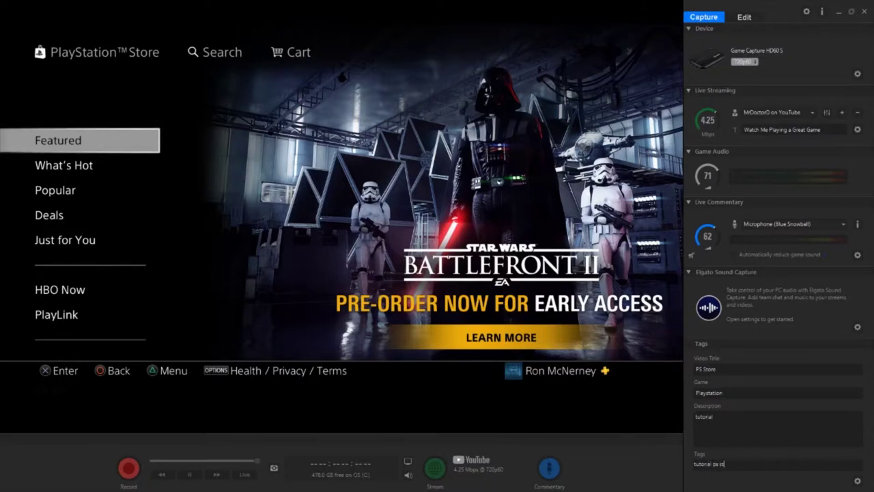
type("ore")
key("Return")
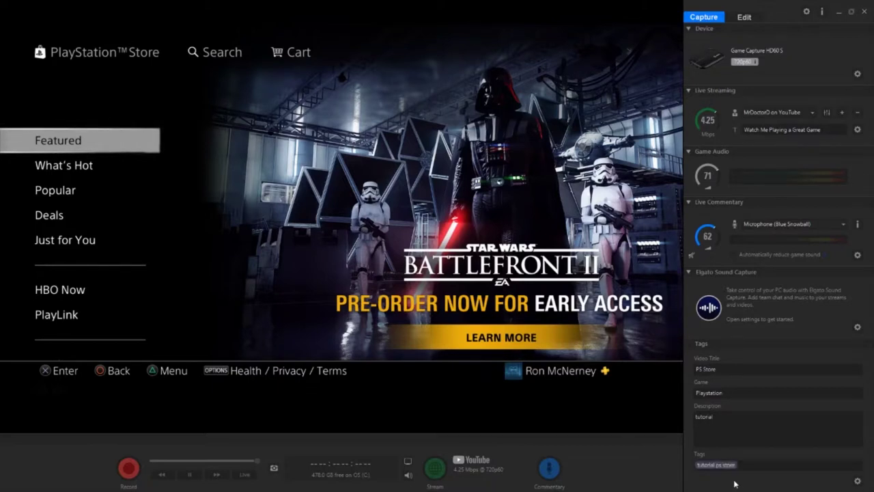
left_click(552, 470)
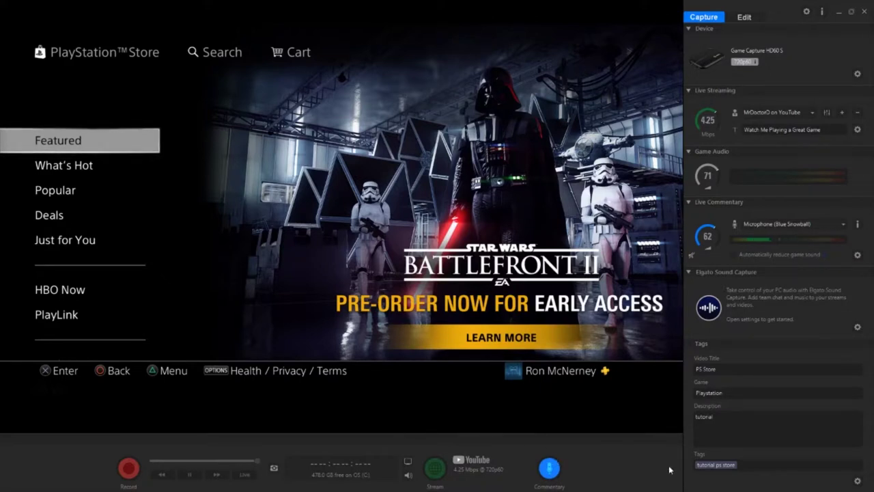
Record a PlayStation Store clip, then open the Edit library and inspect its title fields.
left_click(129, 469)
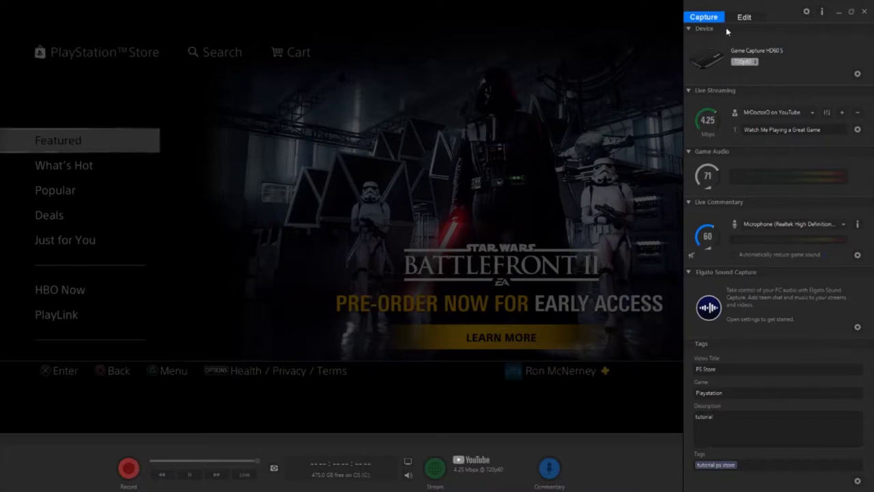
left_click(746, 17)
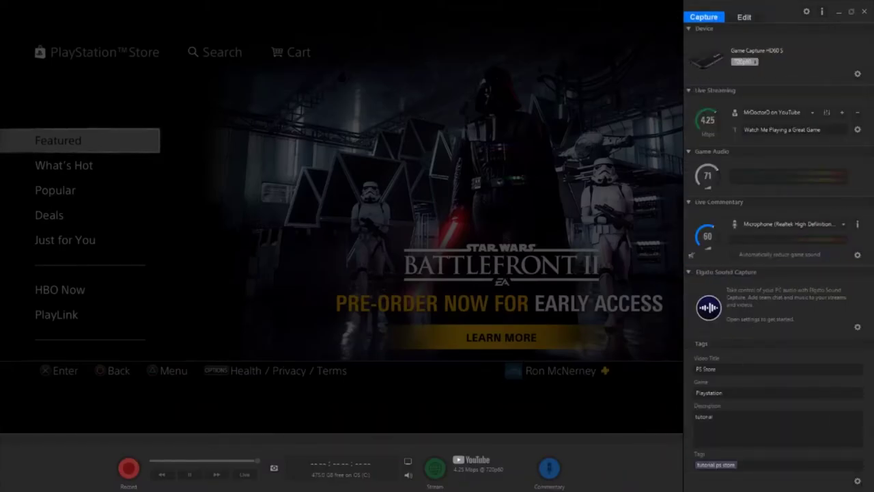
left_click_drag(724, 393, 695, 392)
right_click(727, 391)
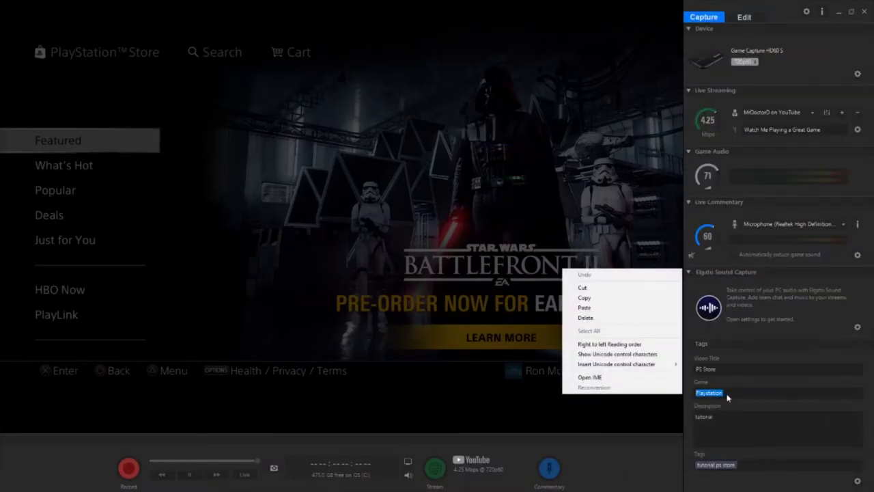
left_click(727, 393)
key("shift+Tab")
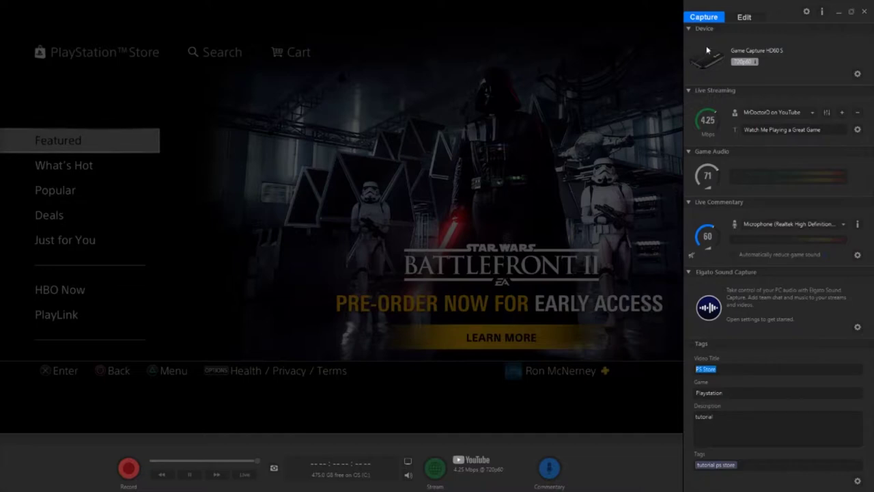
left_click(742, 24)
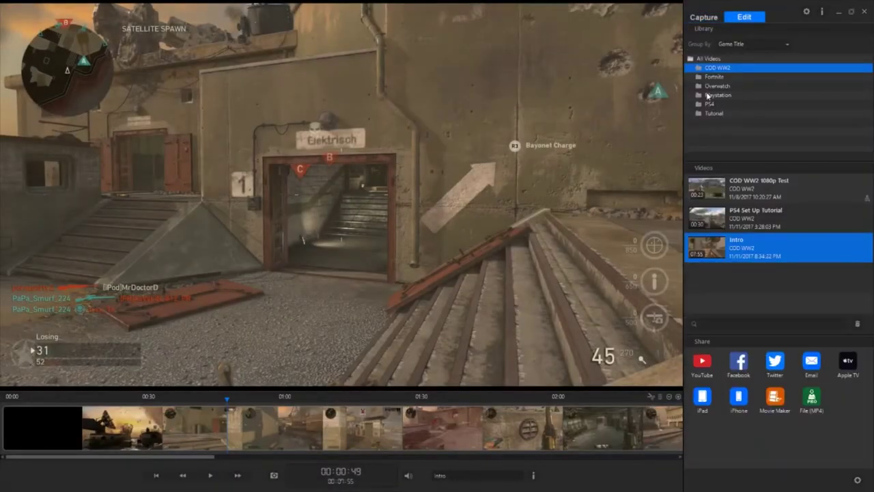
Browse the Playstation and COD WW2 folders, then scrub the Intro video to 1:51.
left_click(710, 96)
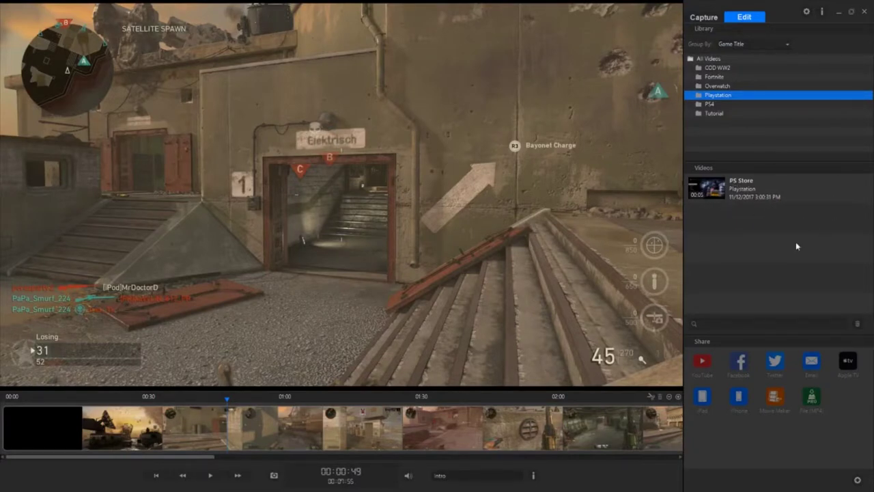
left_click(719, 68)
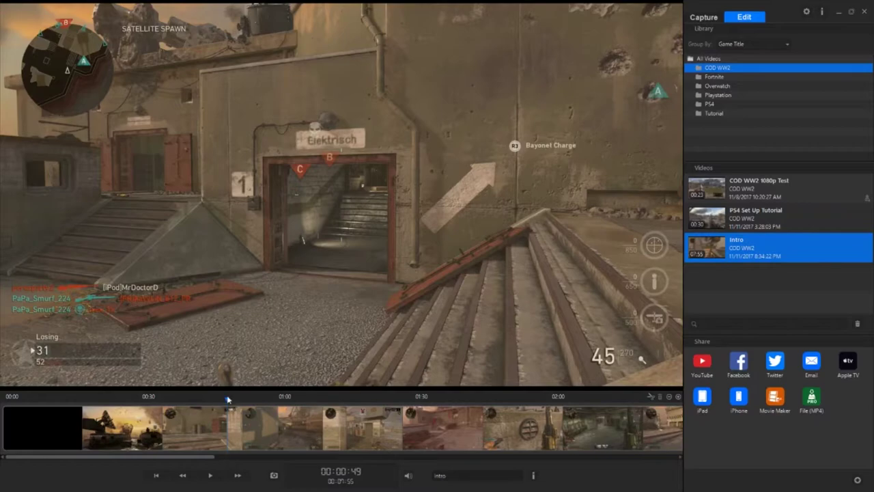
left_click_drag(228, 399, 510, 425)
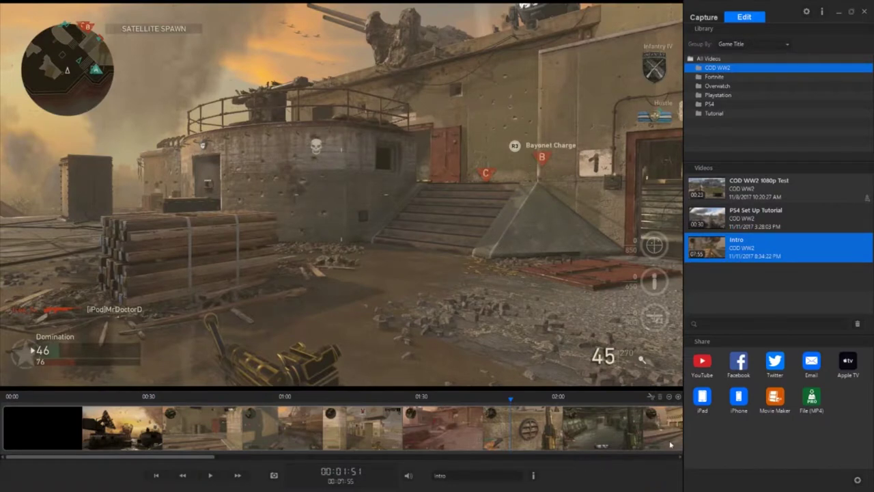
Adjust the timeline zoom and split the Intro clip at 1:51, previewing later footage.
left_click(669, 399)
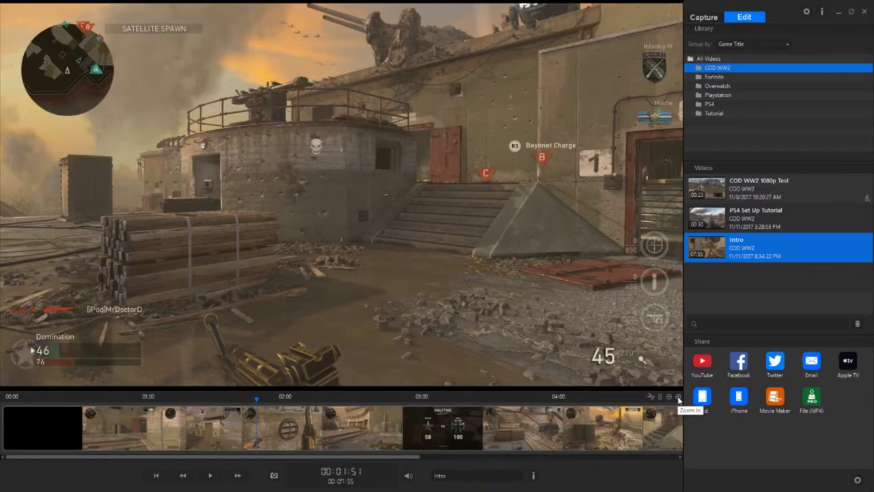
left_click(678, 400)
left_click(669, 399)
left_click(652, 397)
left_click_drag(261, 403, 350, 400)
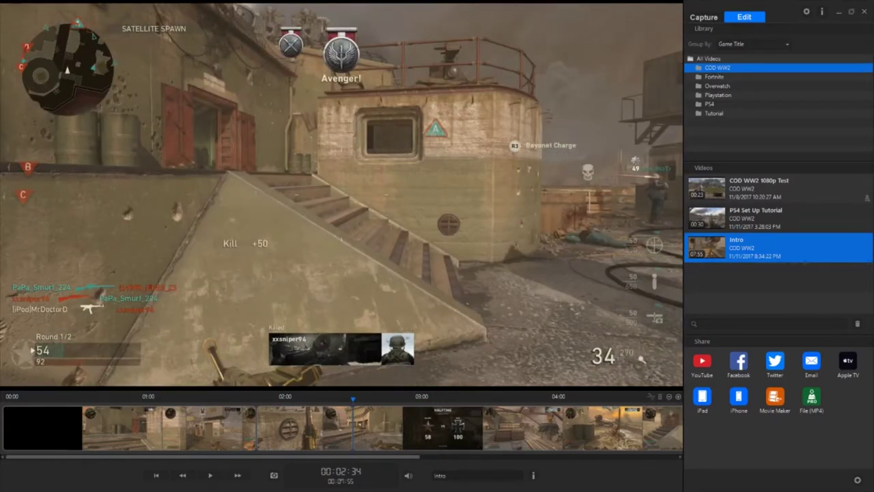
left_click_drag(354, 404, 369, 402)
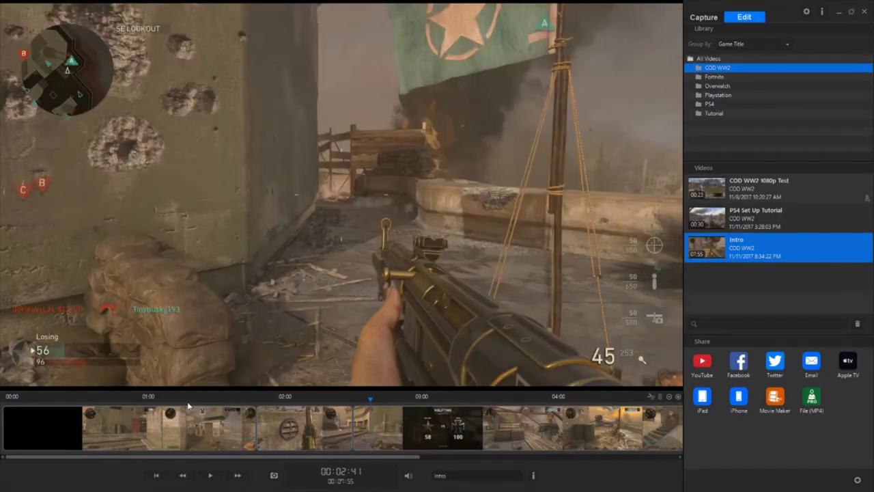
Delete the unwanted clip pieces to leave a 0:42 Intro, then rewind the preview.
left_click(203, 429)
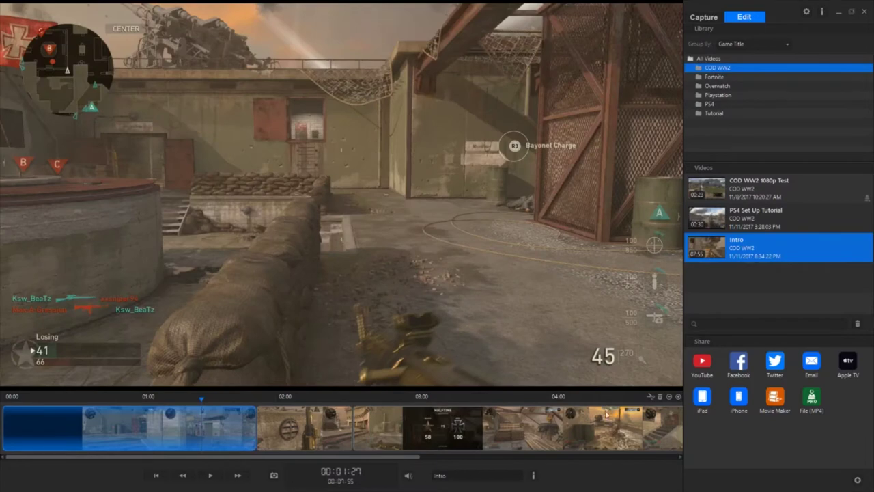
left_click(660, 397)
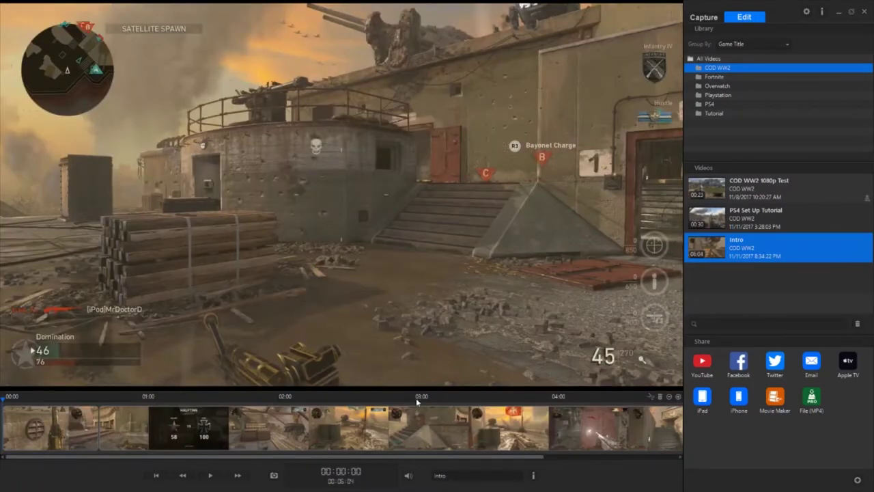
left_click(393, 423)
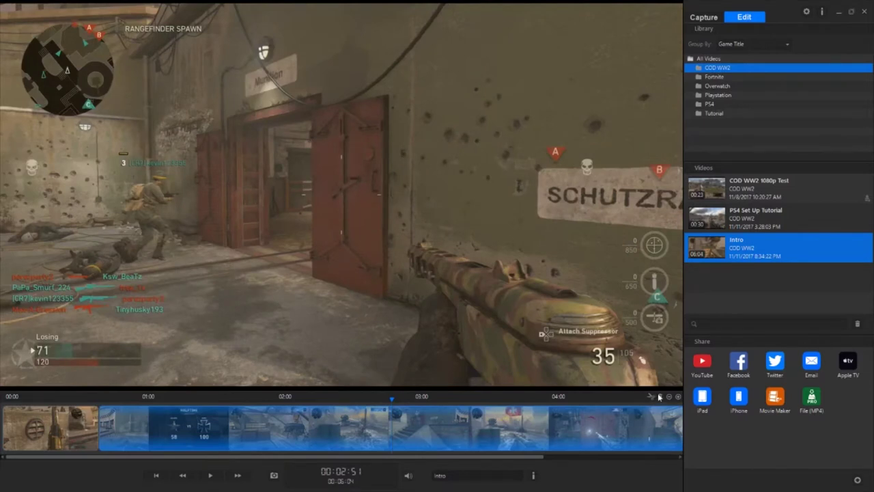
left_click(659, 396)
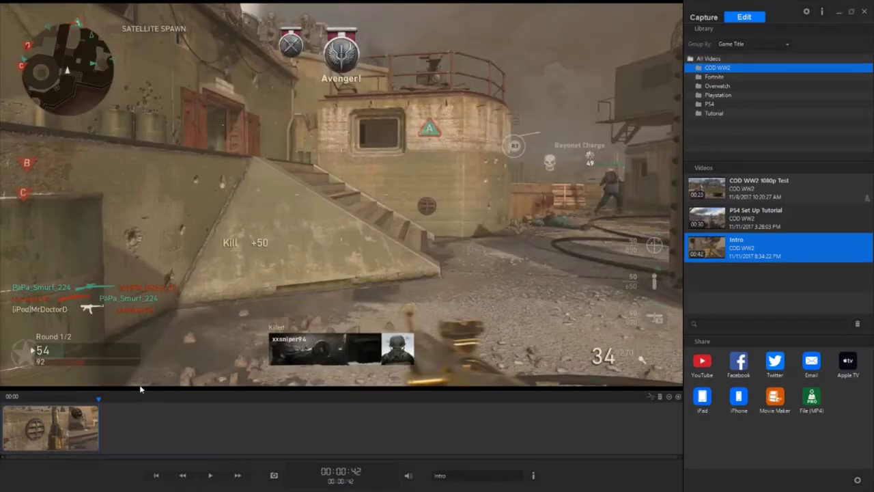
left_click(96, 400)
left_click_drag(95, 400, 19, 395)
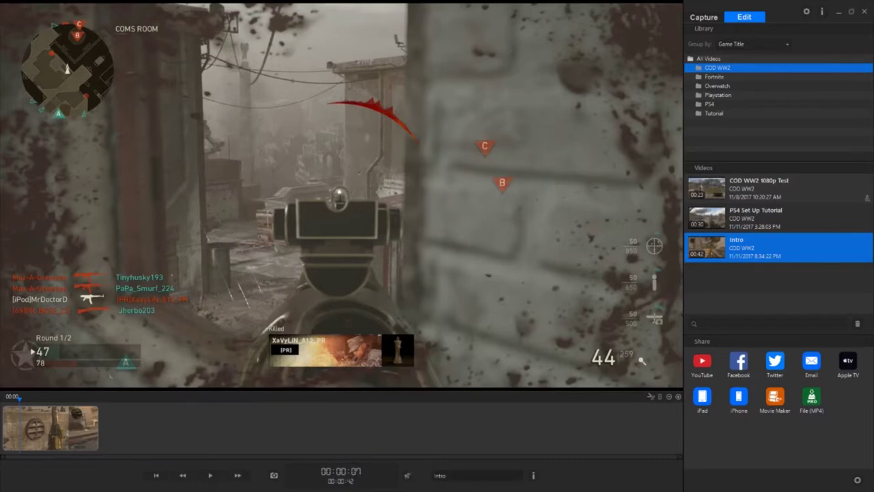
Replace the COD WW2 clip's title 'Intro' with 'Montage Intro'.
double_click(439, 475)
type("Mont")
type("Intro")
Set the current gameplay frame as the Montage Intro thumbnail after checking its description and tags.
left_click(534, 476)
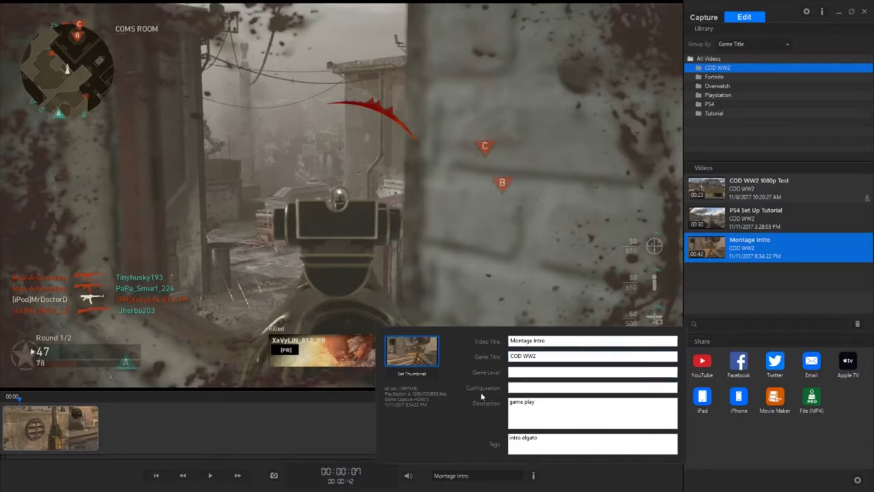
left_click(645, 407)
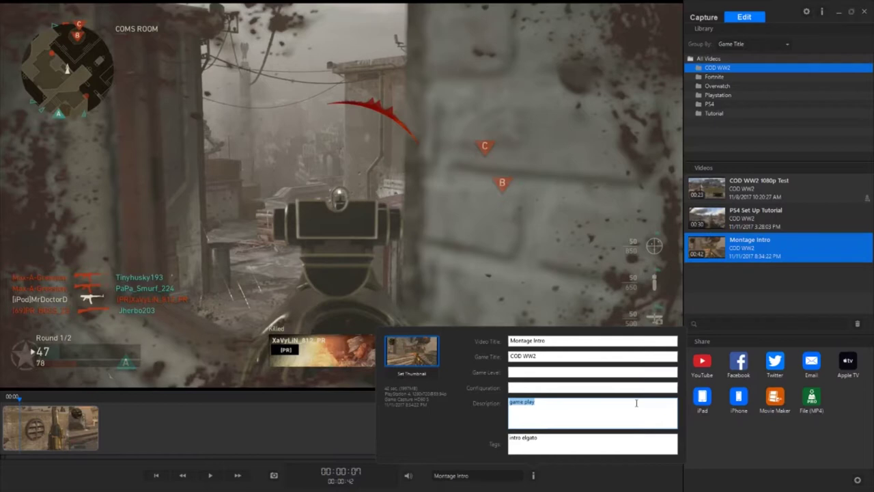
left_click(540, 440)
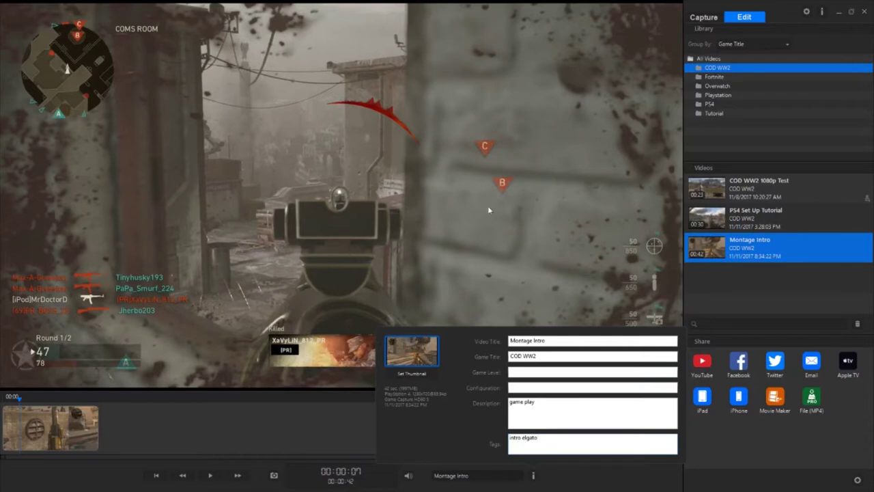
left_click(414, 374)
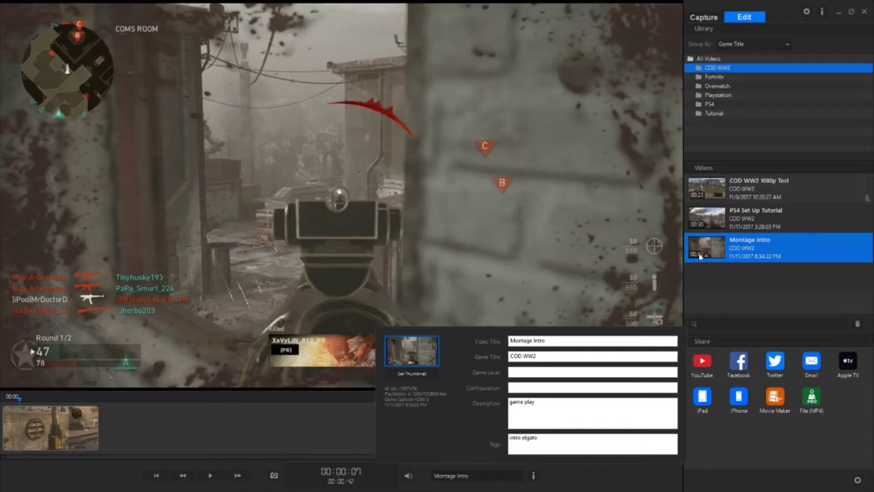
left_click(534, 475)
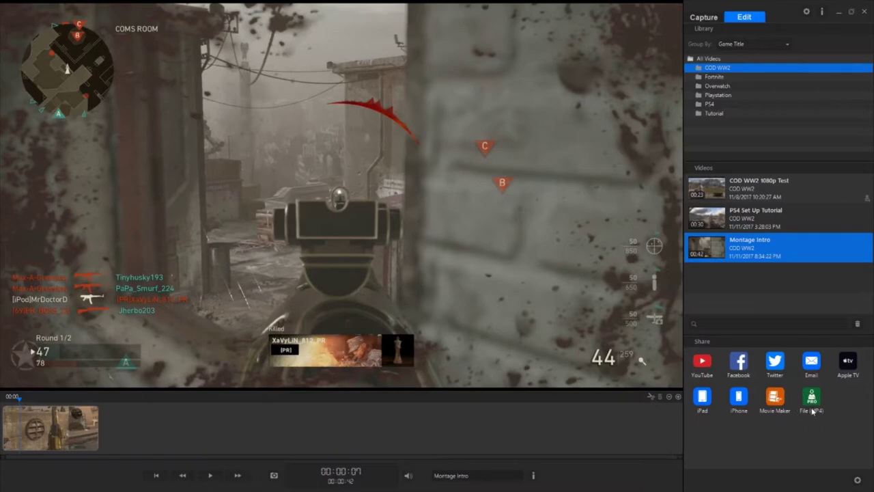
left_click(851, 13)
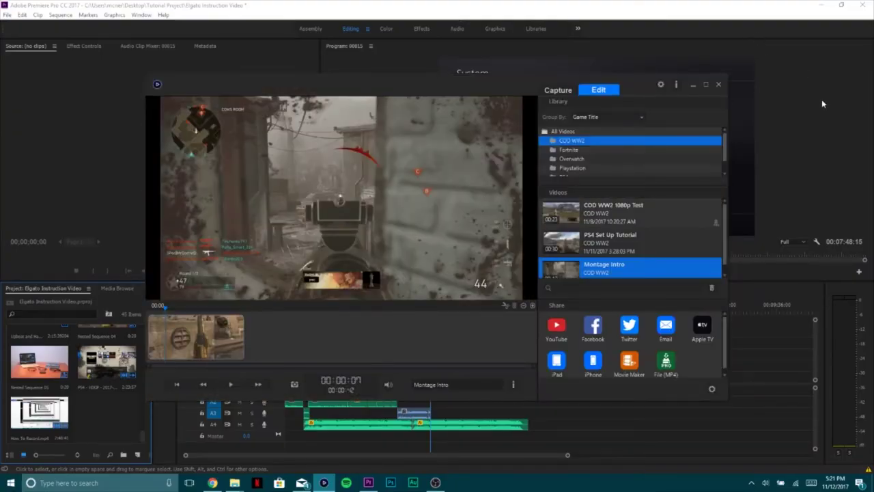
key("alt+Tab")
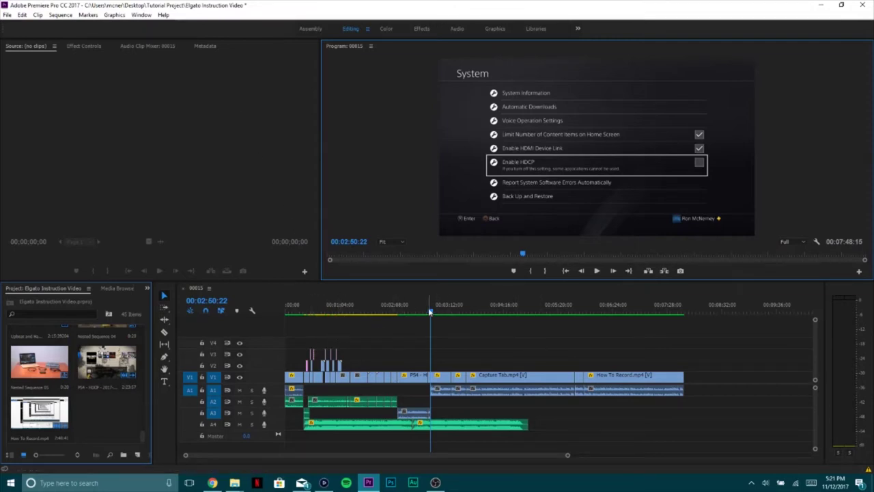
left_click_drag(423, 313, 696, 335)
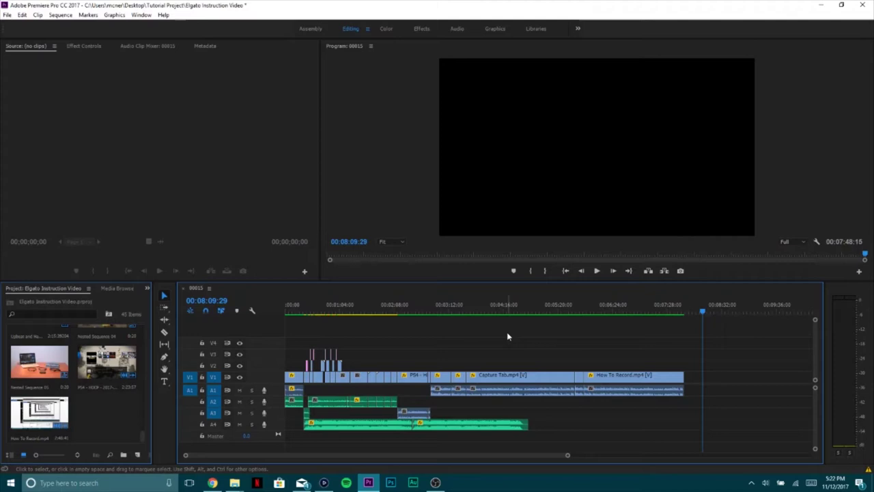
left_click(323, 482)
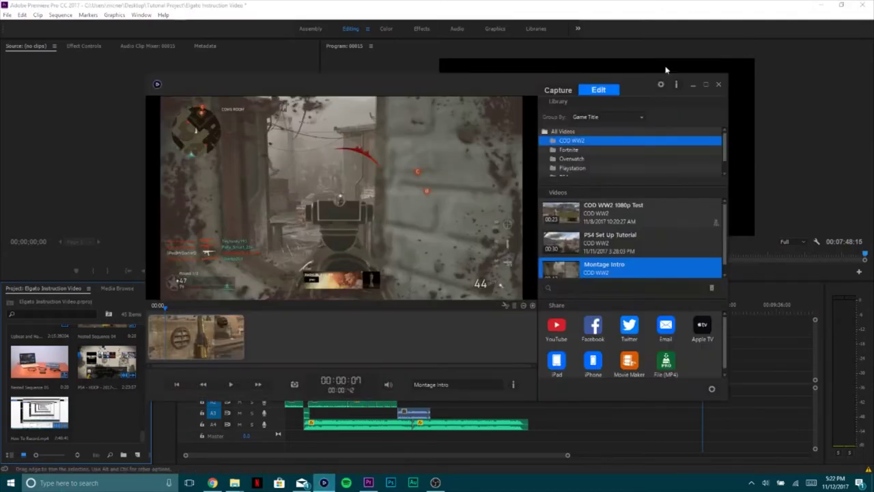
left_click(706, 87)
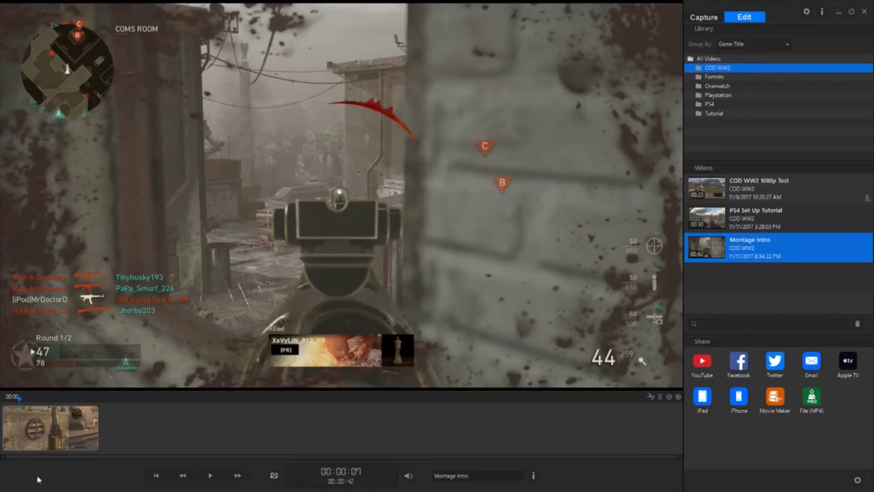
right_click(67, 425)
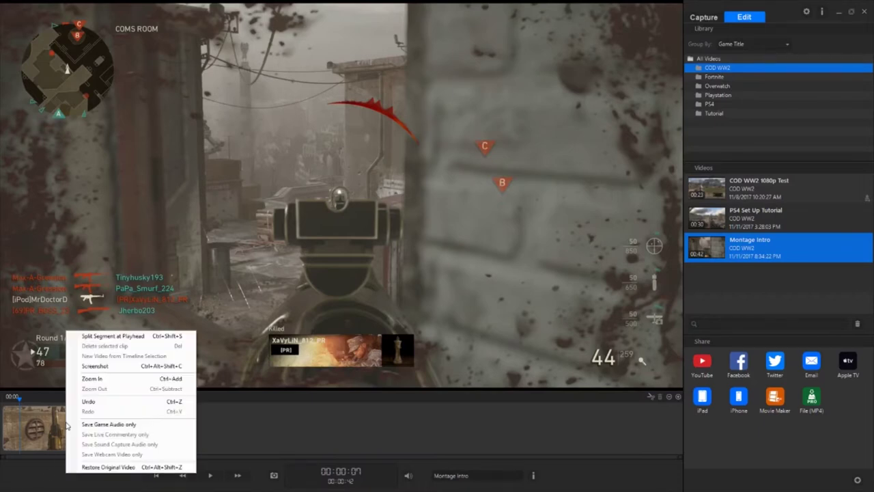
left_click(109, 467)
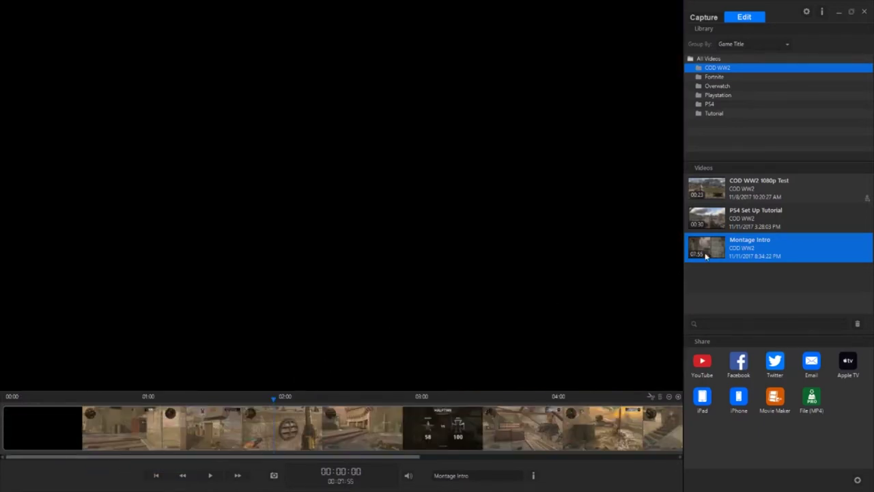
left_click(276, 398)
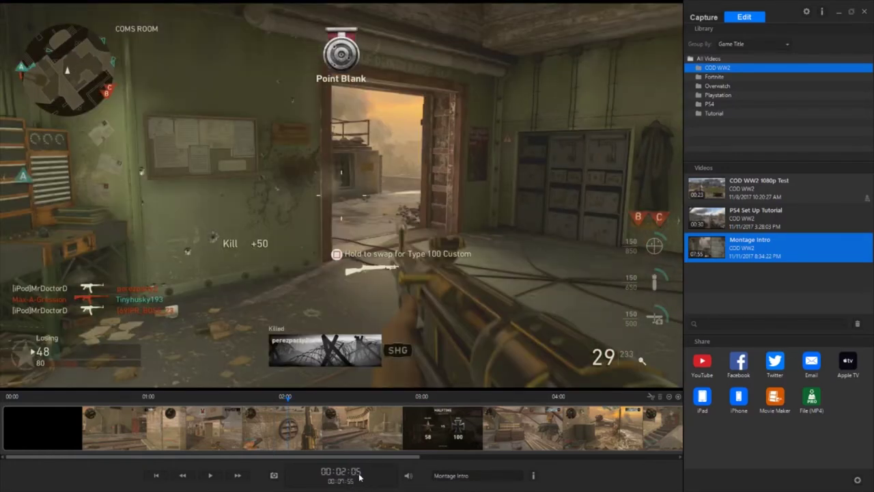
right_click(346, 430)
left_click(703, 252)
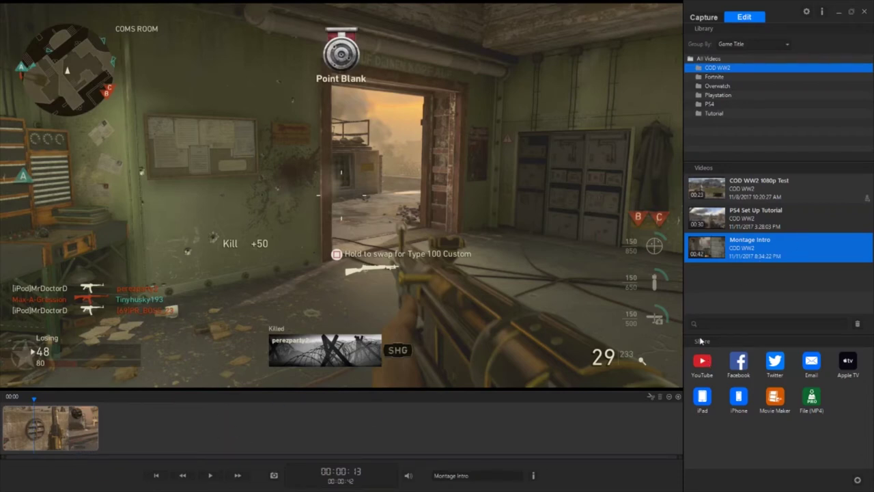
left_click(703, 364)
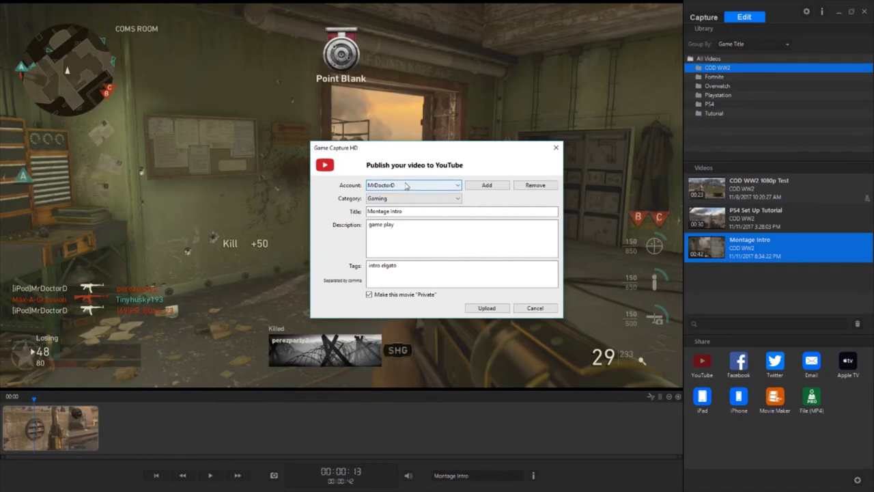
left_click(406, 185)
left_click(408, 191)
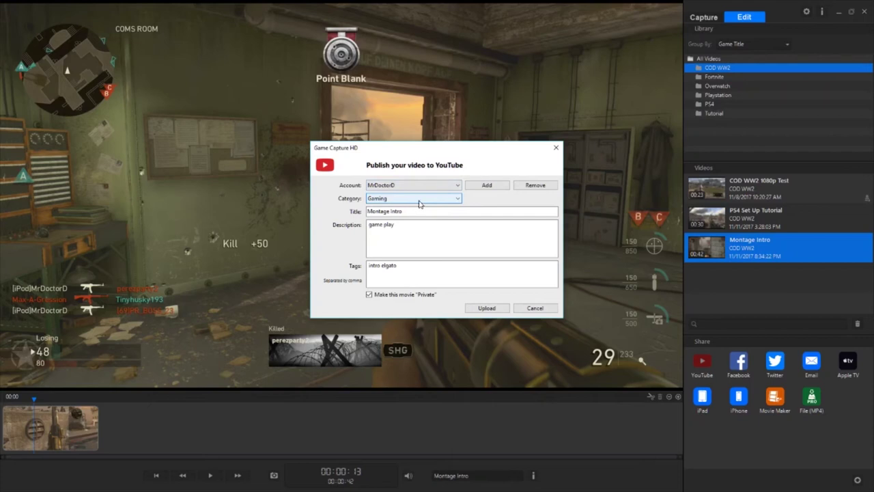
left_click(420, 202)
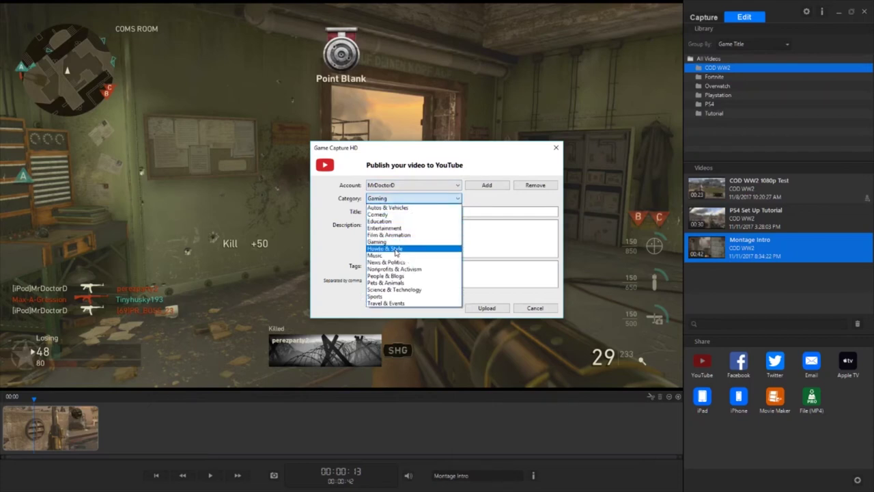
left_click(408, 249)
left_click(417, 198)
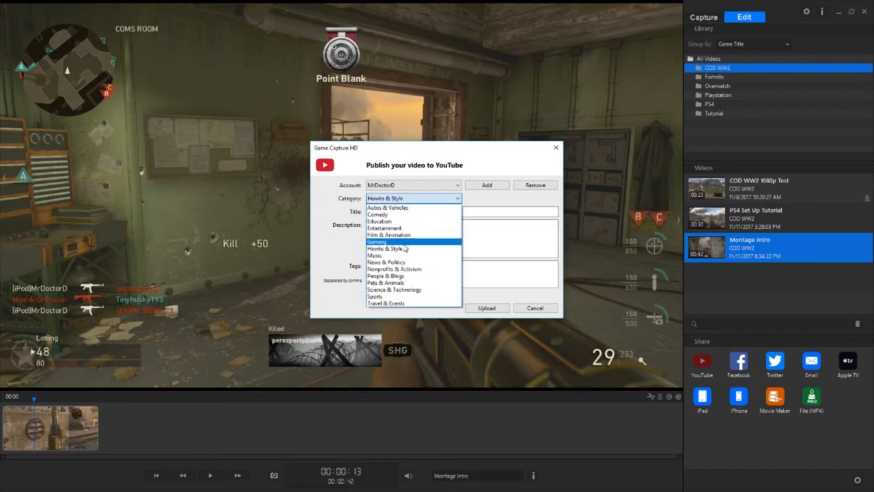
left_click(397, 241)
left_click(412, 198)
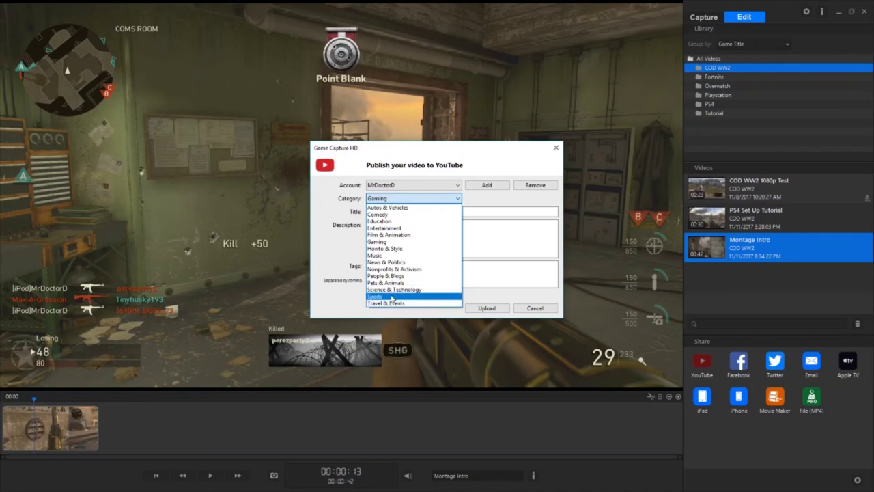
key("Escape")
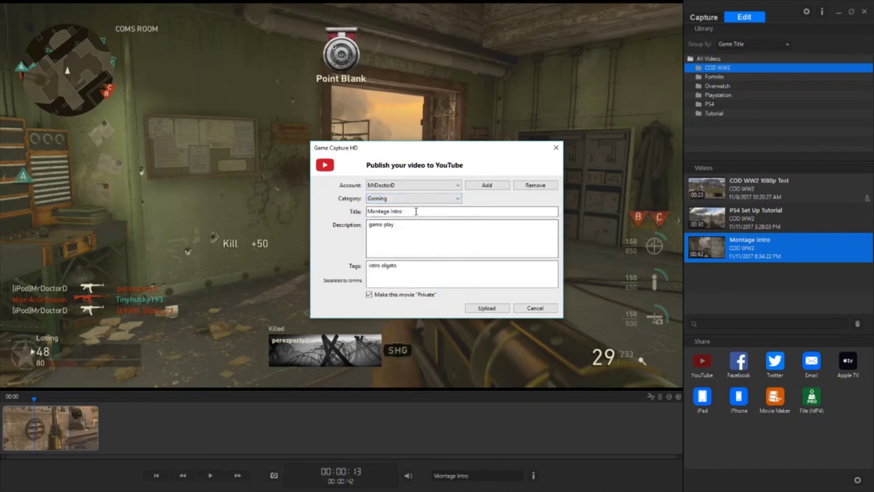
left_click_drag(372, 212, 398, 214)
left_click(420, 223)
triple_click(440, 230)
triple_click(429, 271)
left_click(437, 265)
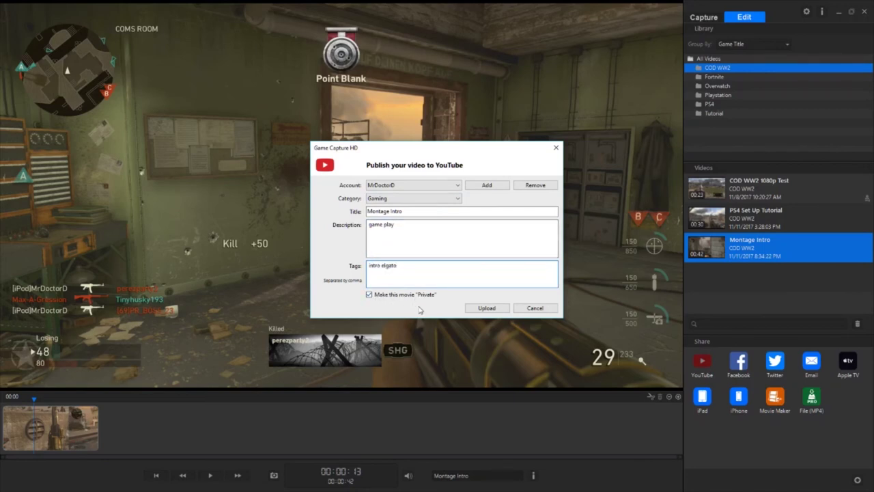
left_click(535, 311)
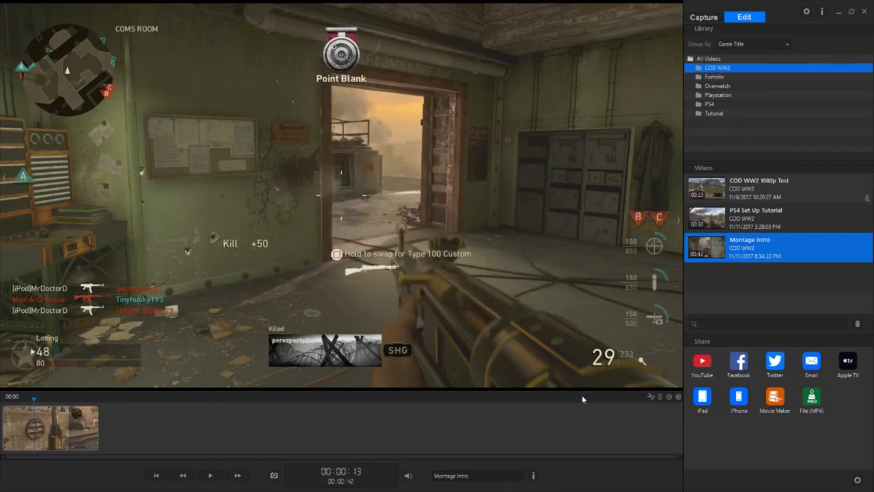